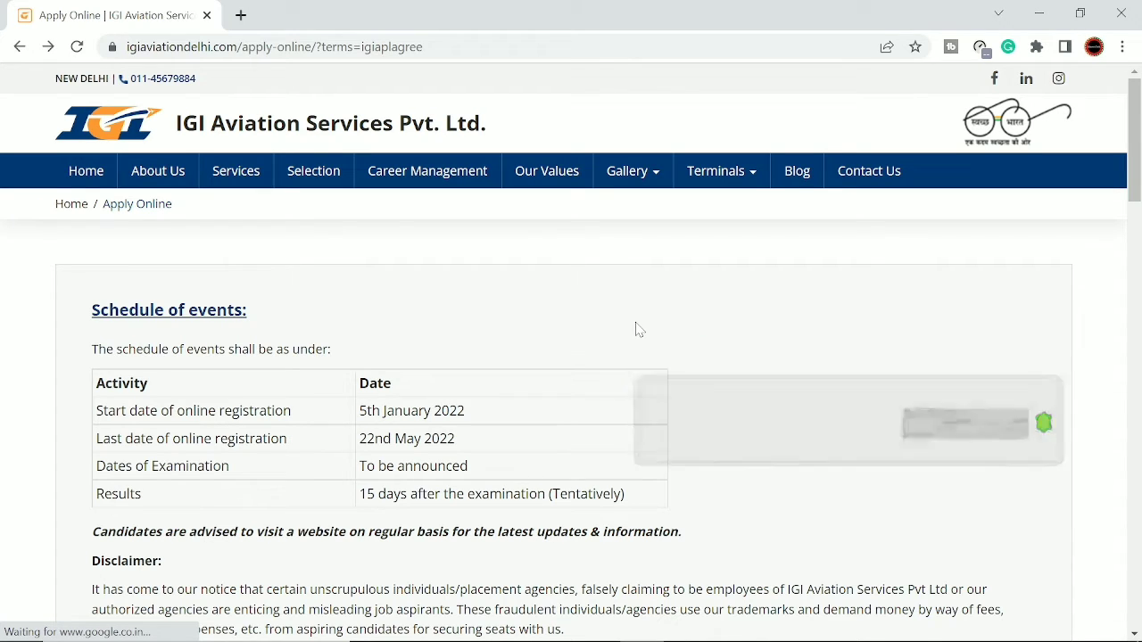
# Review the schedule of events, the disclaimer and the Personal Details section of the application form
pyautogui.scroll(-2, 606, 327)
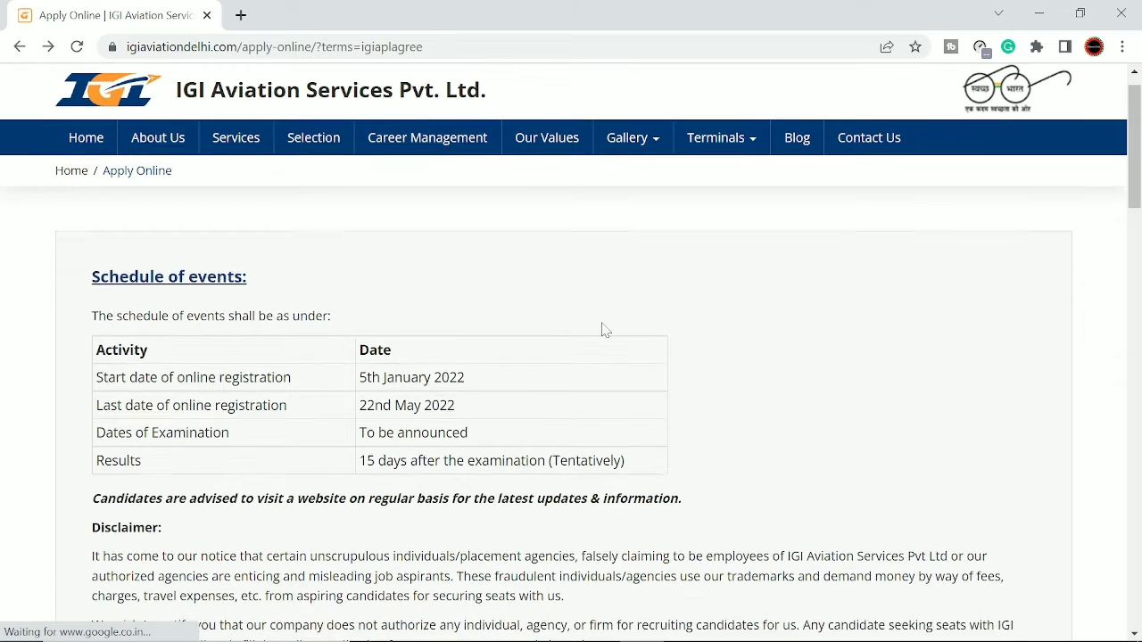
pyautogui.scroll(-2, 472, 276)
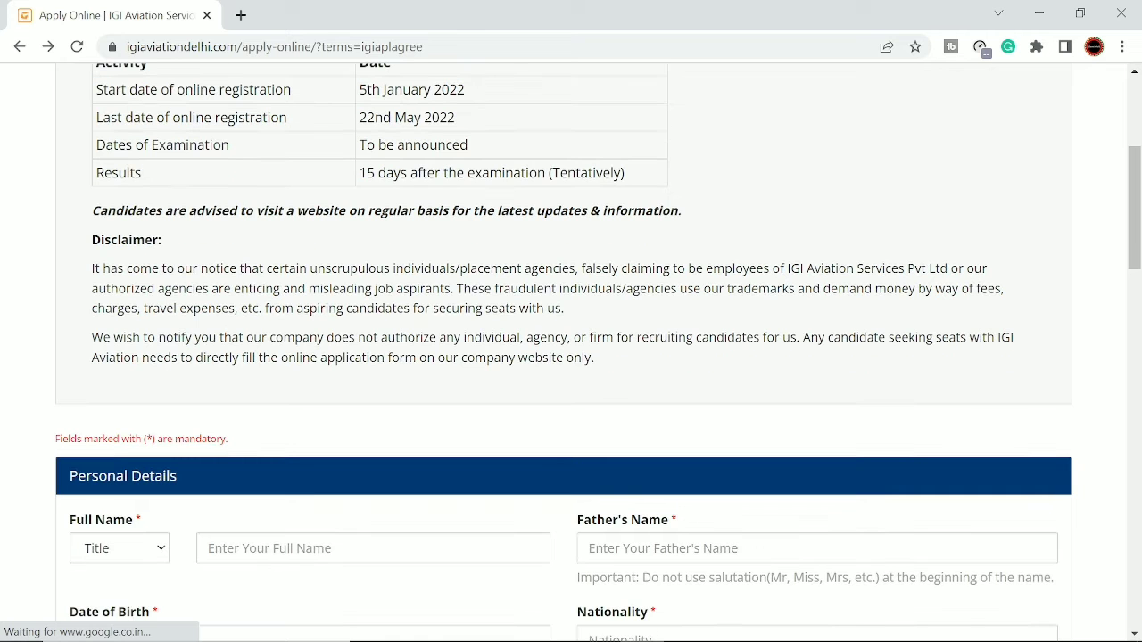
pyautogui.scroll(1, 334, 178)
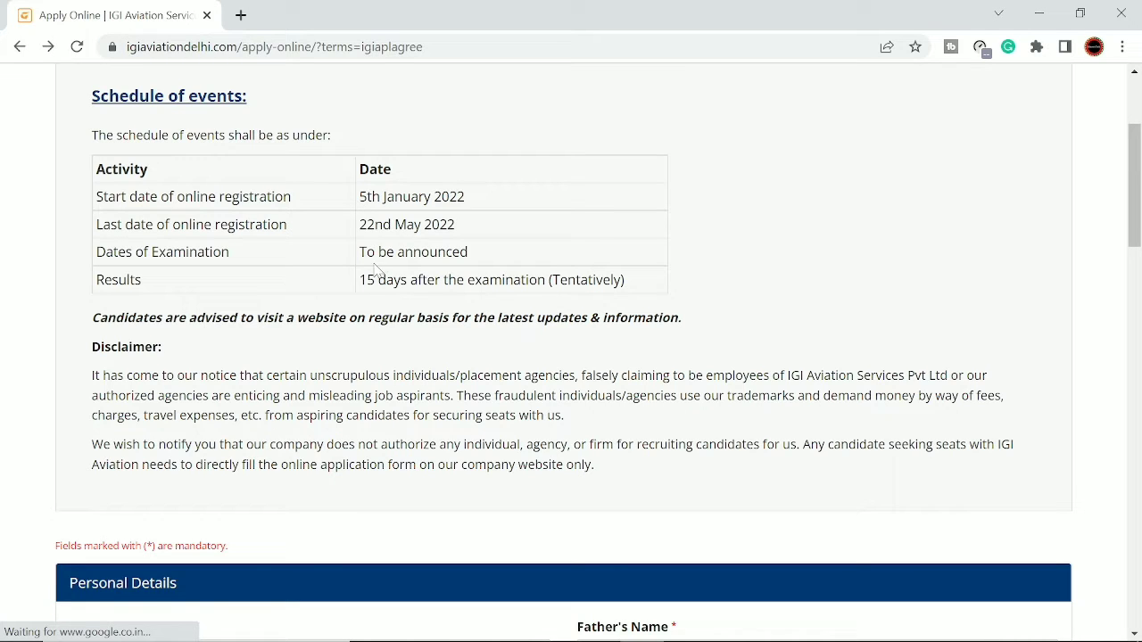
pyautogui.scroll(-1, 439, 328)
pyautogui.scroll(-3, 339, 184)
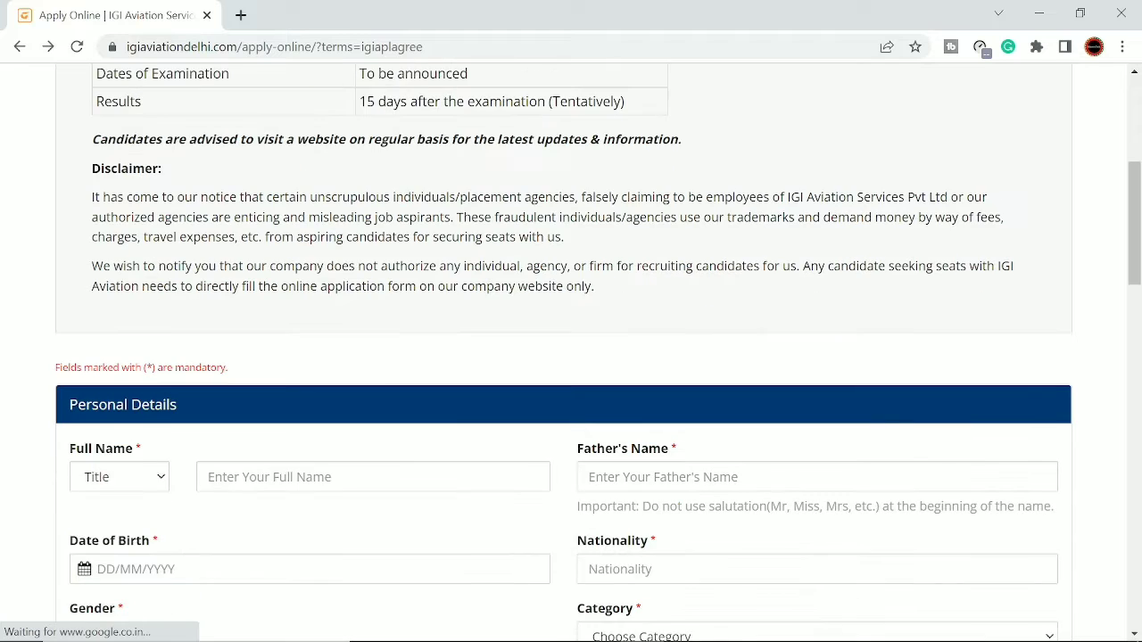
pyautogui.scroll(-1, 162, 304)
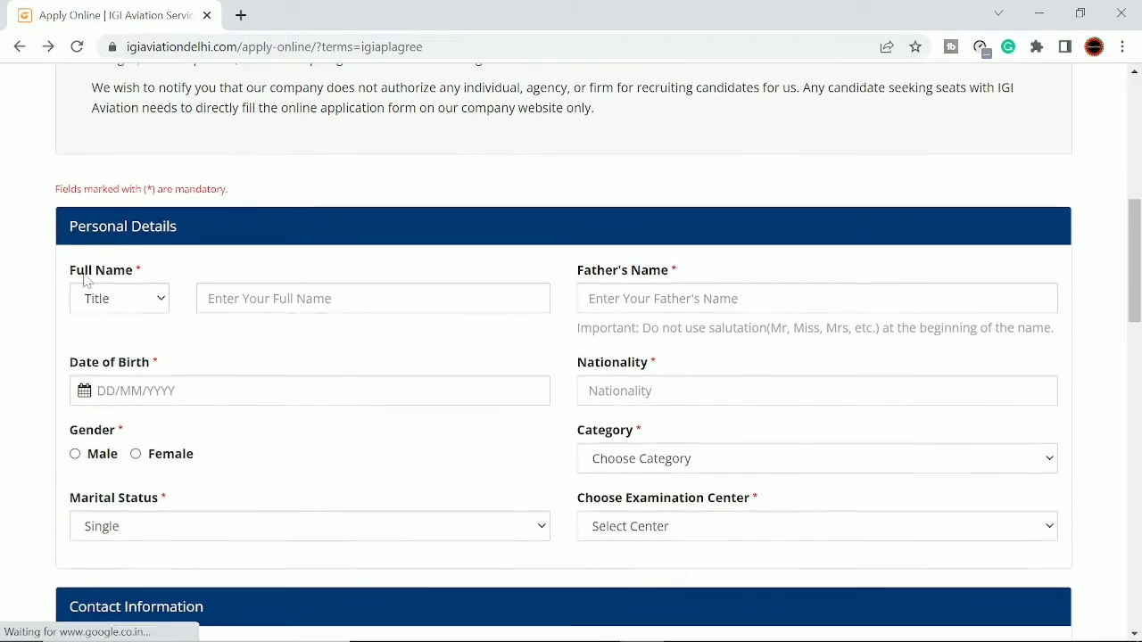
pyautogui.moveTo(71, 191); pyautogui.dragTo(183, 204)
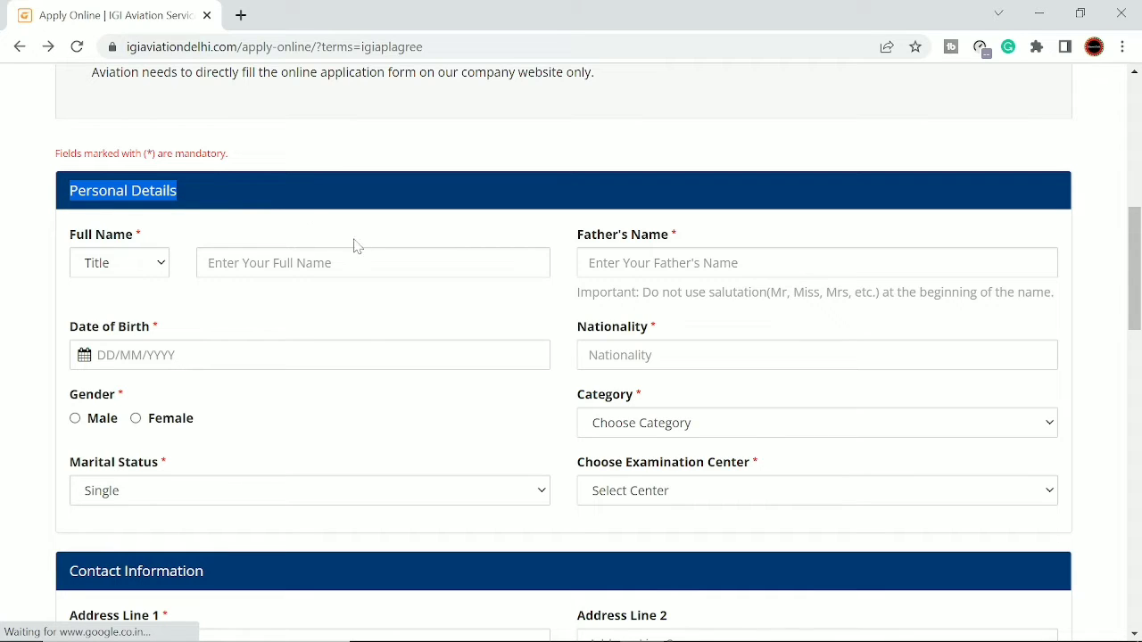
pyautogui.click(316, 212)
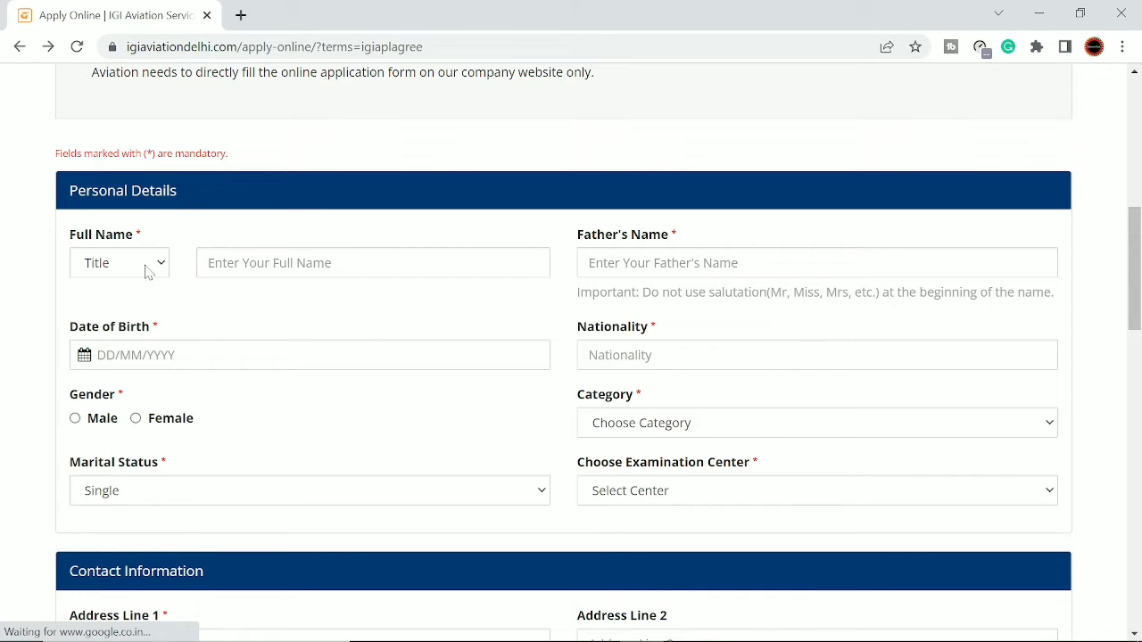
# Set the applicant's title to Mr. and enter indian as the nationality in the Personal Details
pyautogui.click(148, 272)
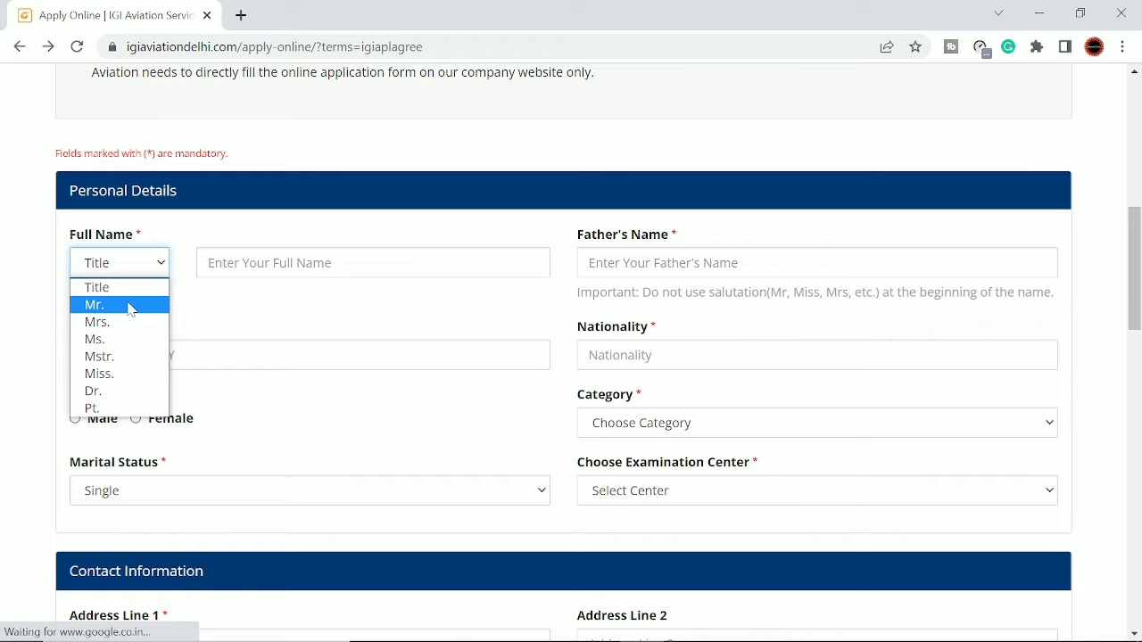
pyautogui.click(130, 306)
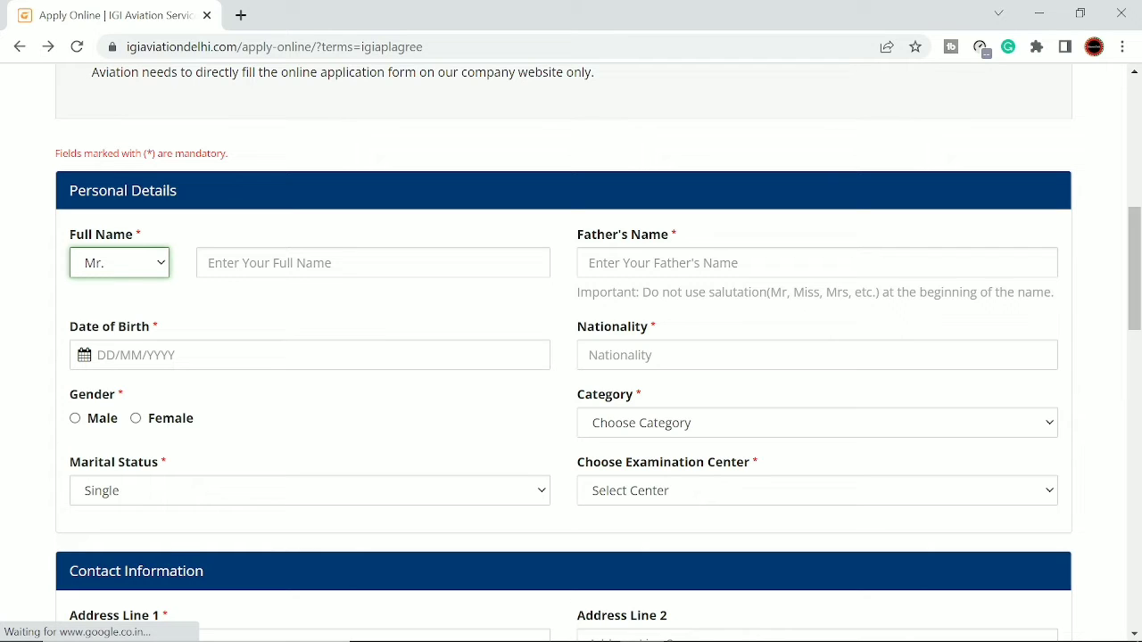
pyautogui.click(179, 355)
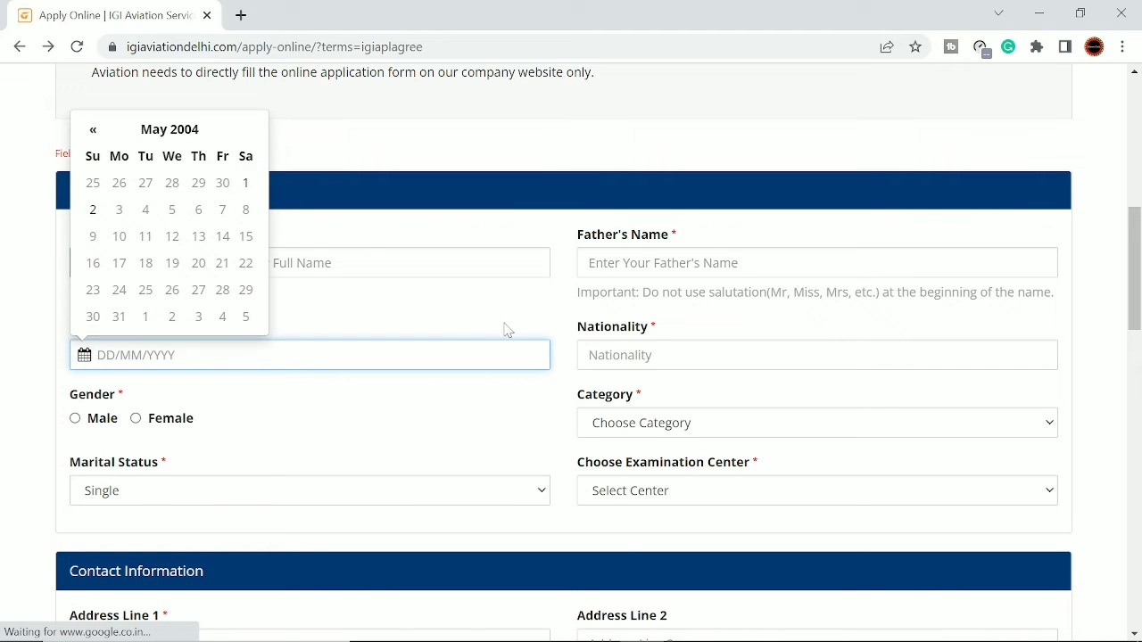
pyautogui.press('Escape')
pyautogui.click(678, 355)
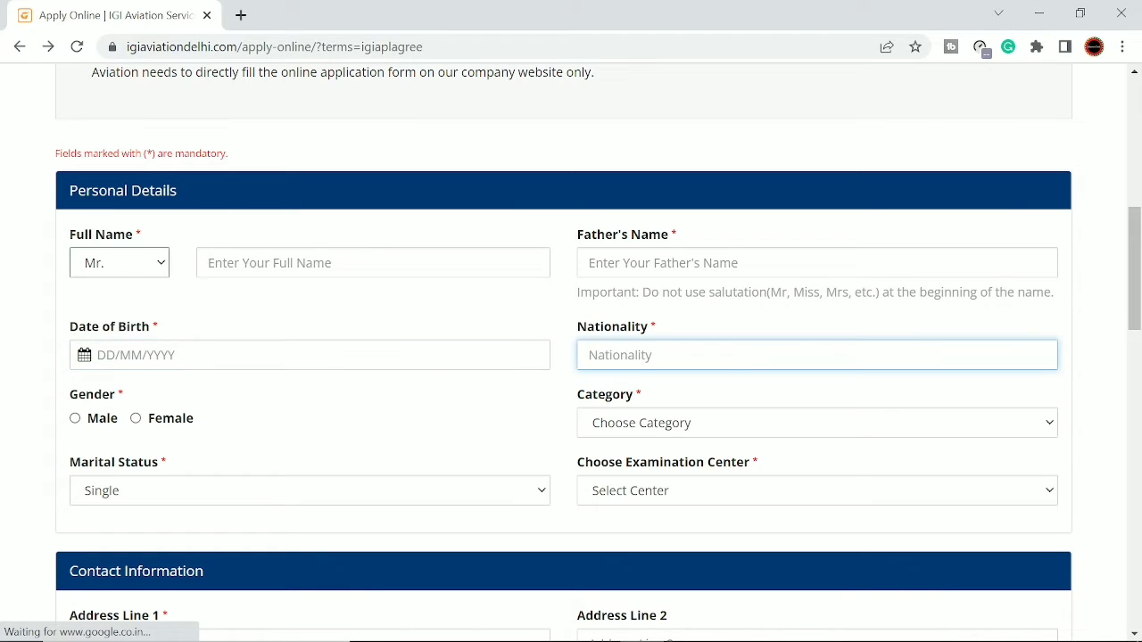
pyautogui.write('indian')
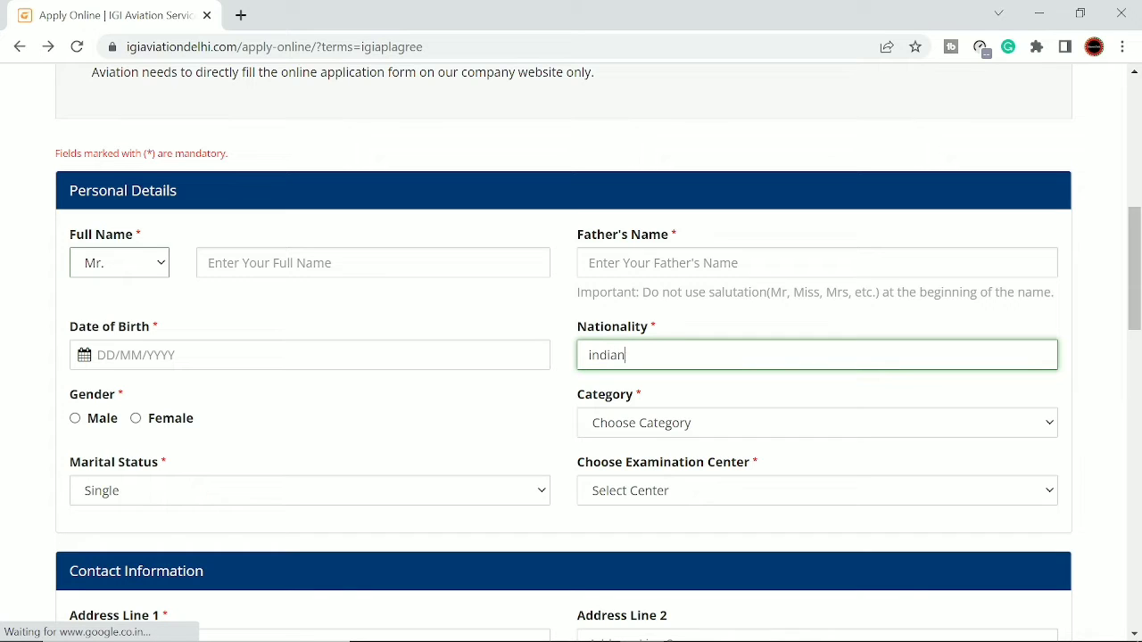
# Choose SC as the applicant's category in the Personal Details
pyautogui.click(299, 416)
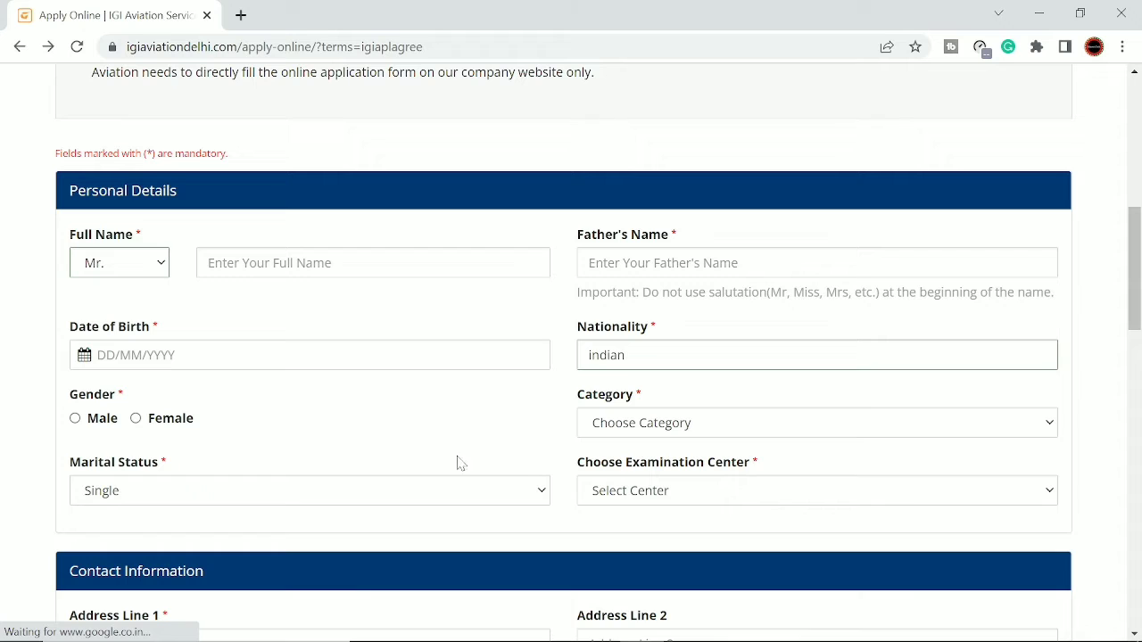
pyautogui.click(642, 428)
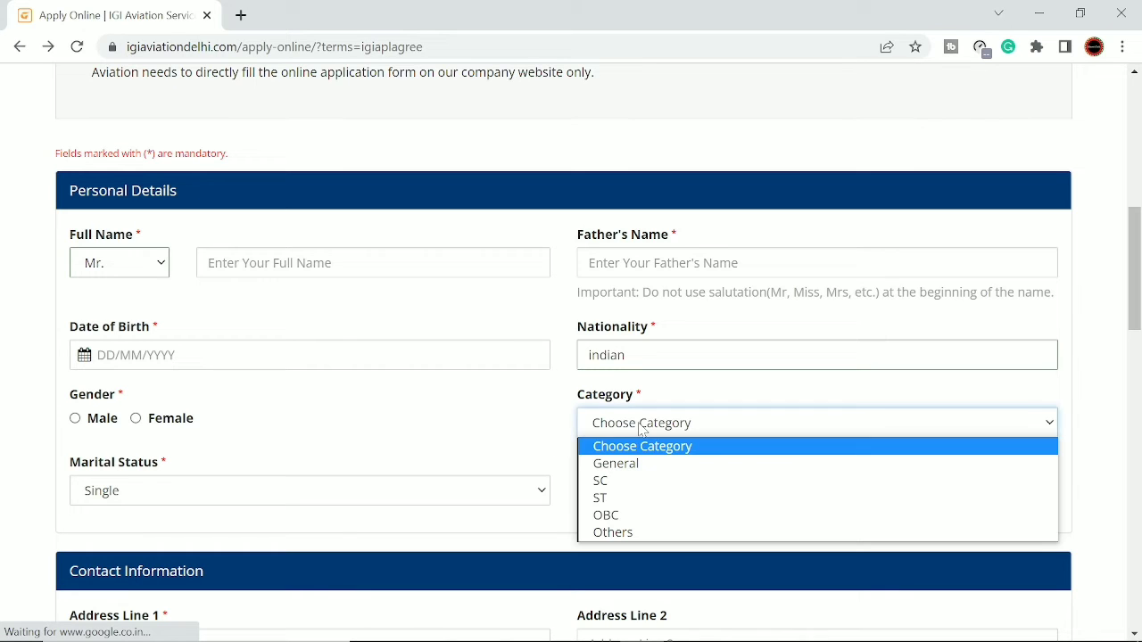
pyautogui.click(619, 487)
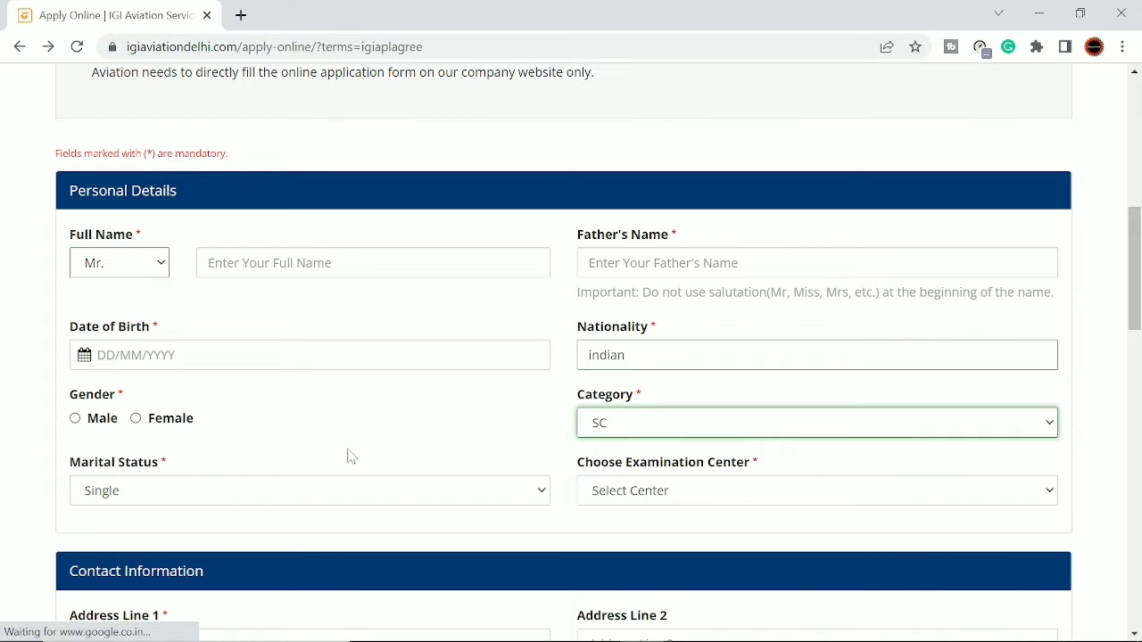
# Keep the marital status as Single and choose Bhubaneswar as the examination center
pyautogui.click(168, 500)
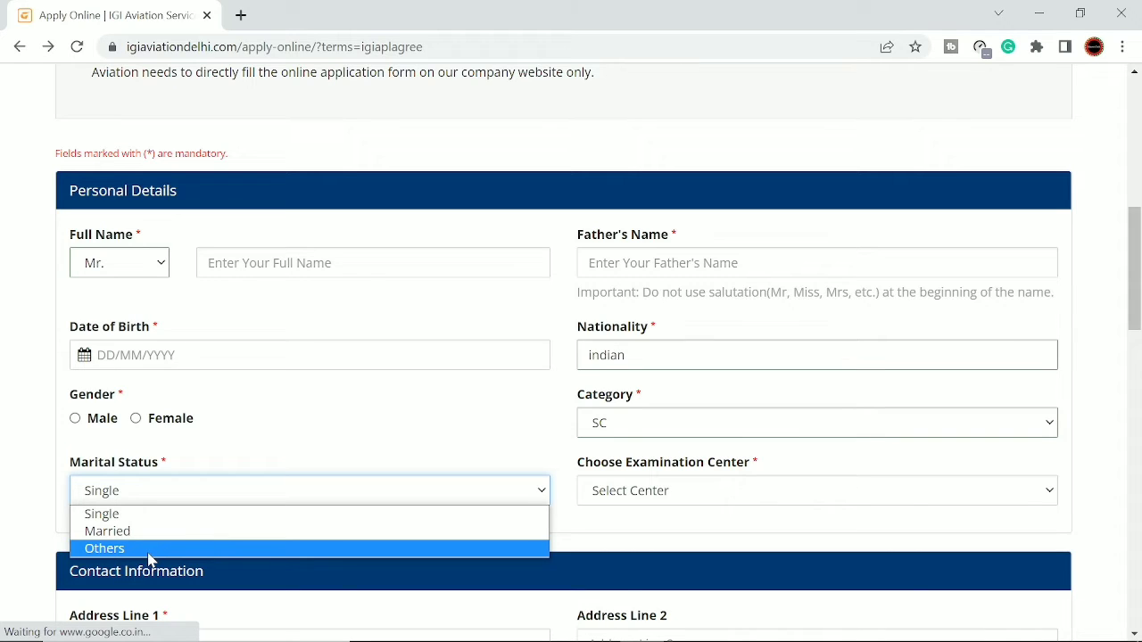
pyautogui.click(600, 532)
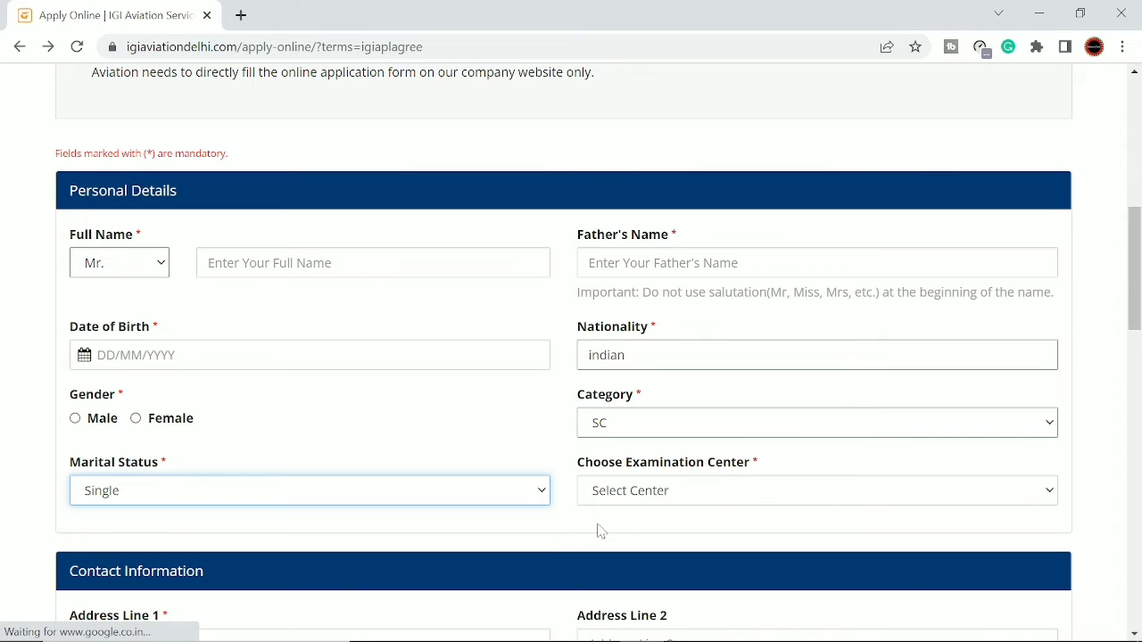
pyautogui.click(680, 501)
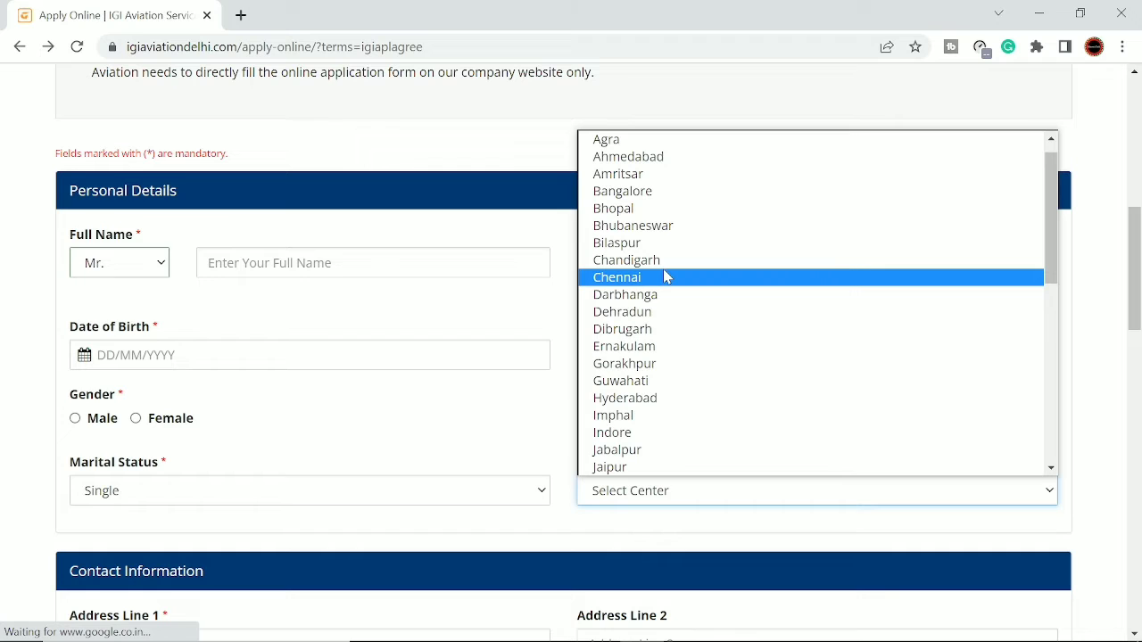
pyautogui.click(629, 232)
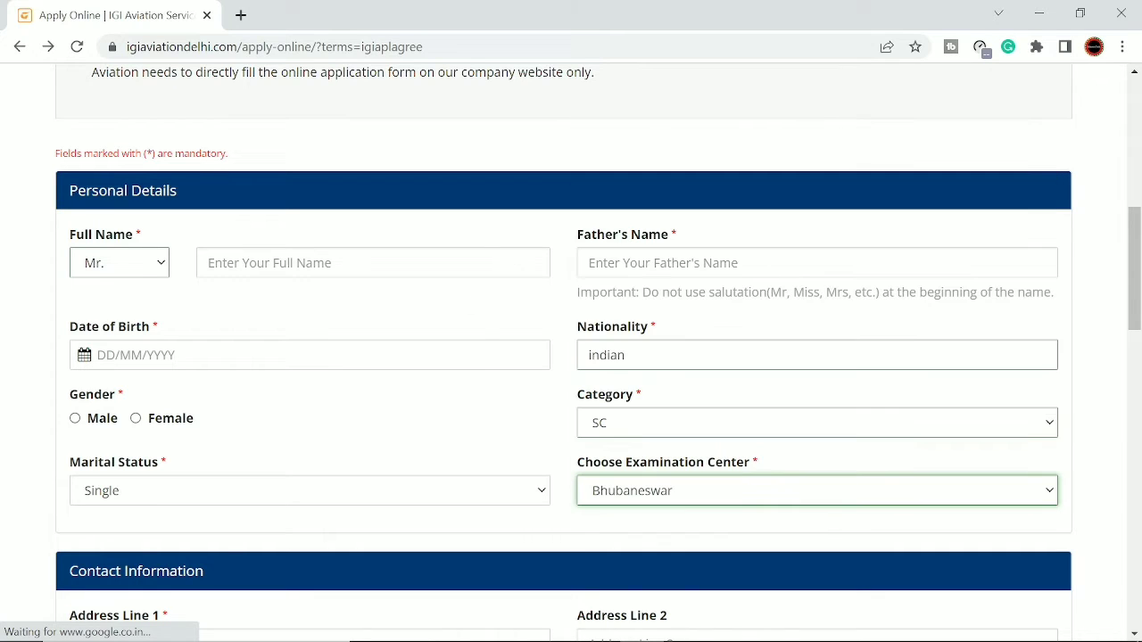
# Review the fields in the Contact Information, Educational Qualifications and optional General Information sections, including which entries are optional
pyautogui.scroll(-2, 362, 296)
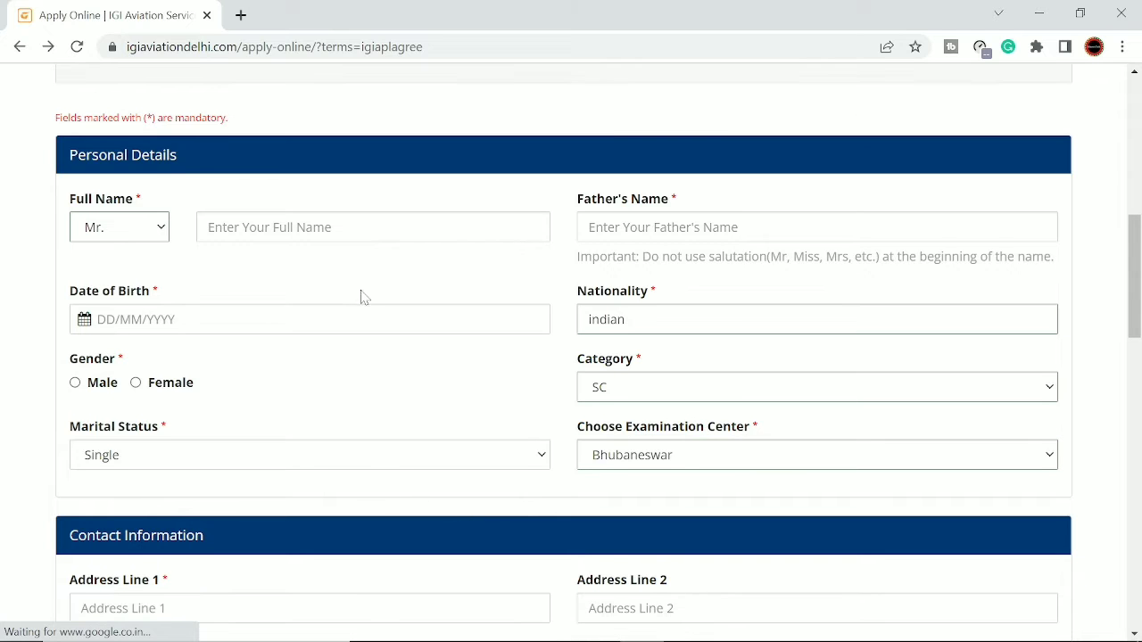
pyautogui.scroll(-2, 215, 465)
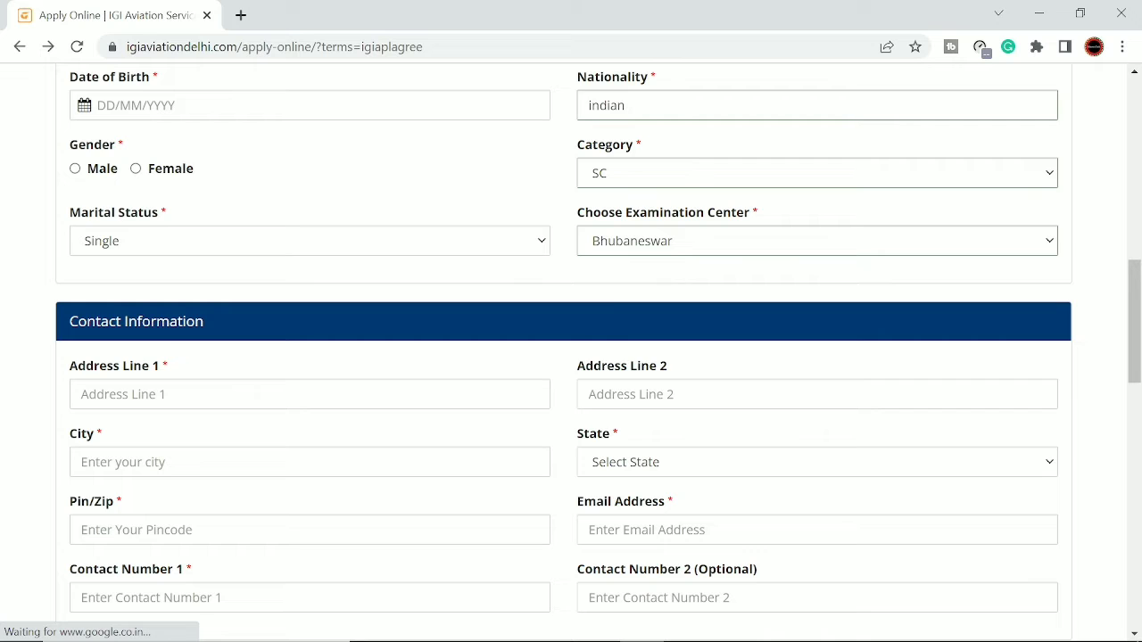
pyautogui.scroll(-3, 625, 518)
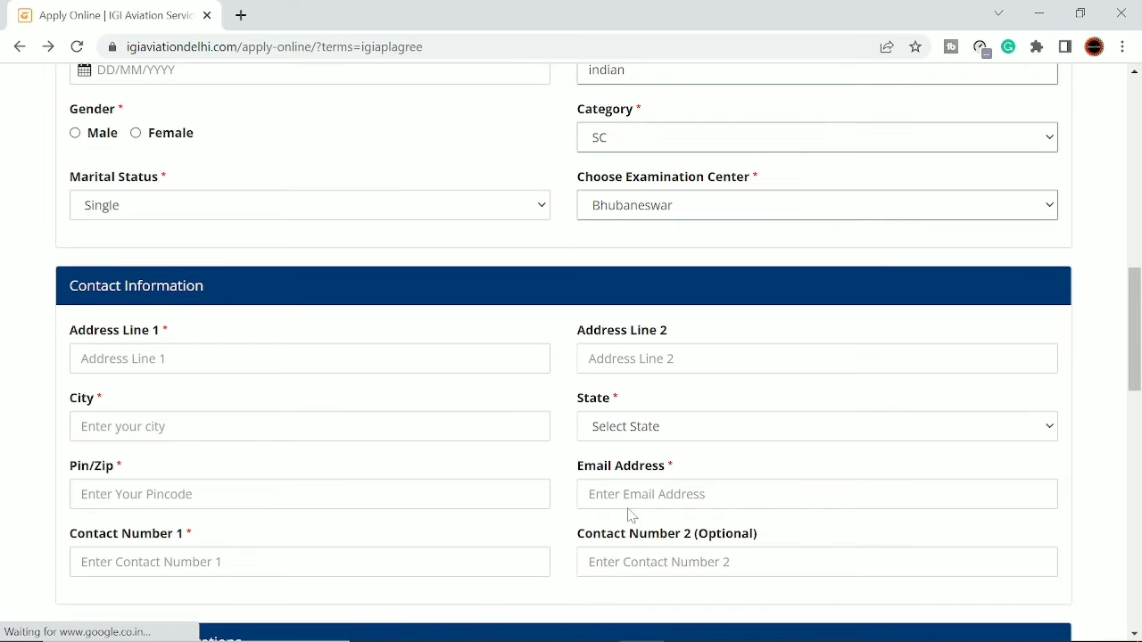
pyautogui.scroll(-1, 571, 357)
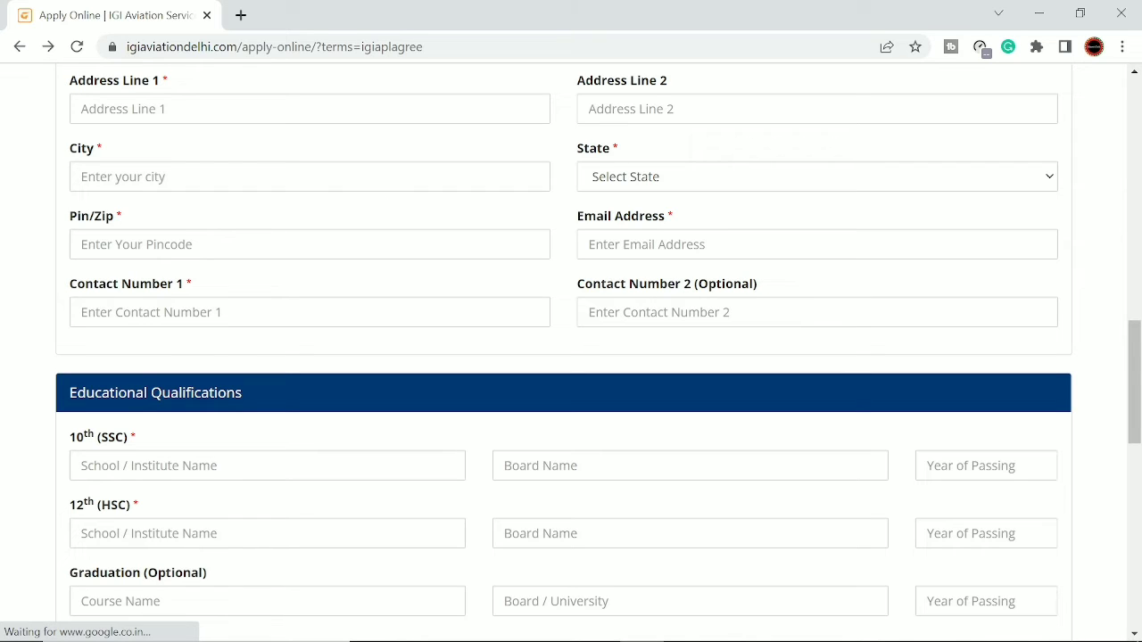
pyautogui.scroll(-2, 160, 405)
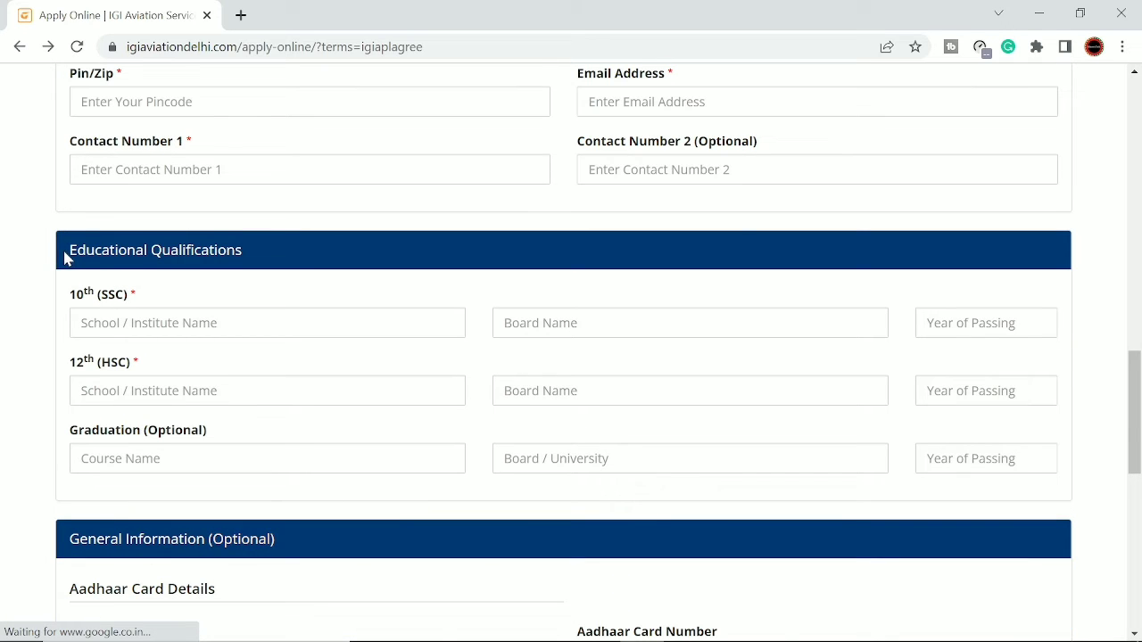
pyautogui.moveTo(65, 257); pyautogui.dragTo(276, 262)
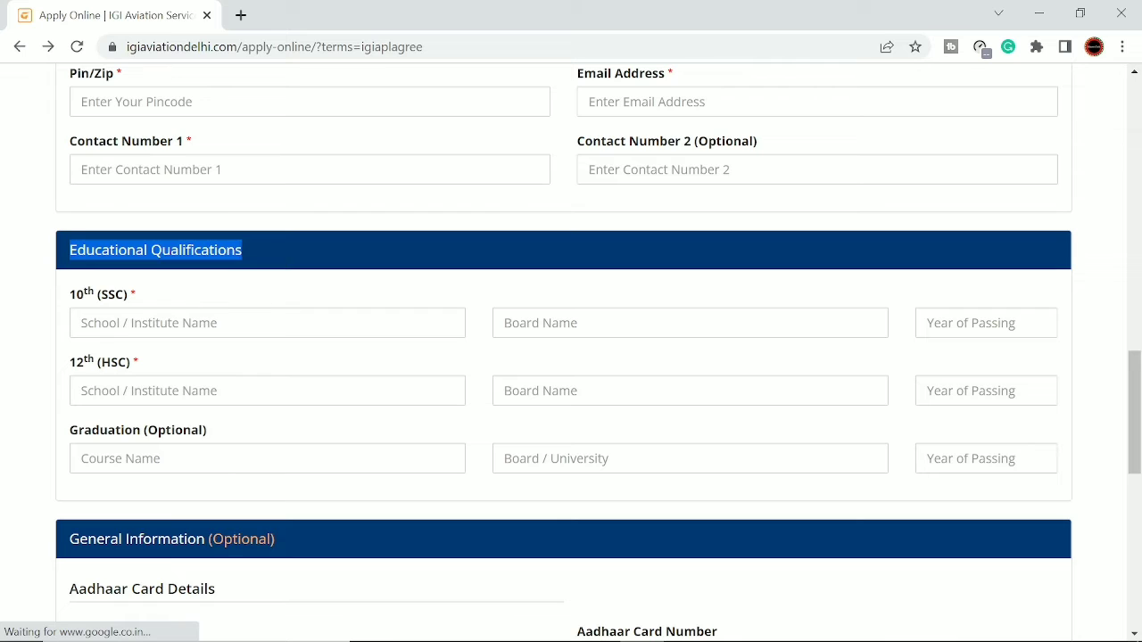
pyautogui.click(82, 323)
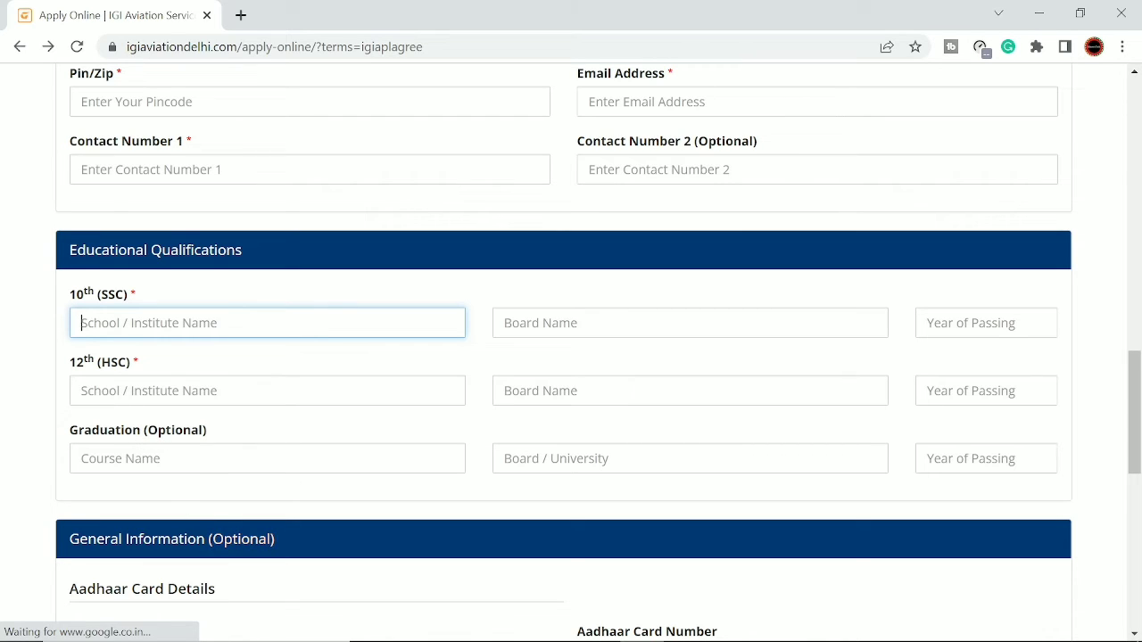
pyautogui.moveTo(145, 430); pyautogui.dragTo(219, 430)
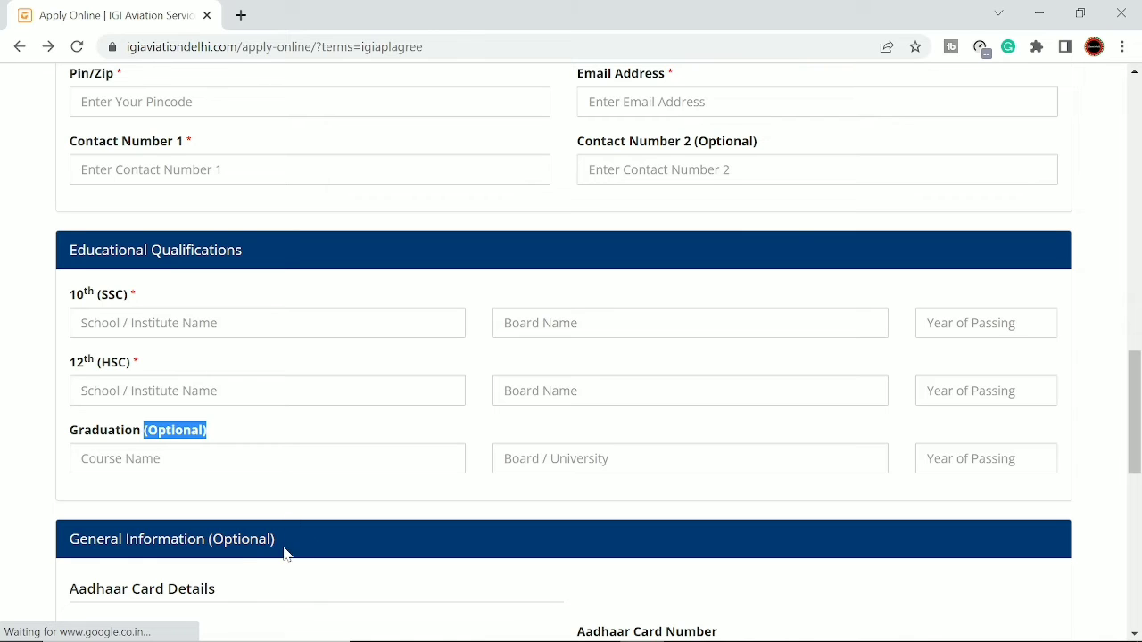
pyautogui.click(359, 521)
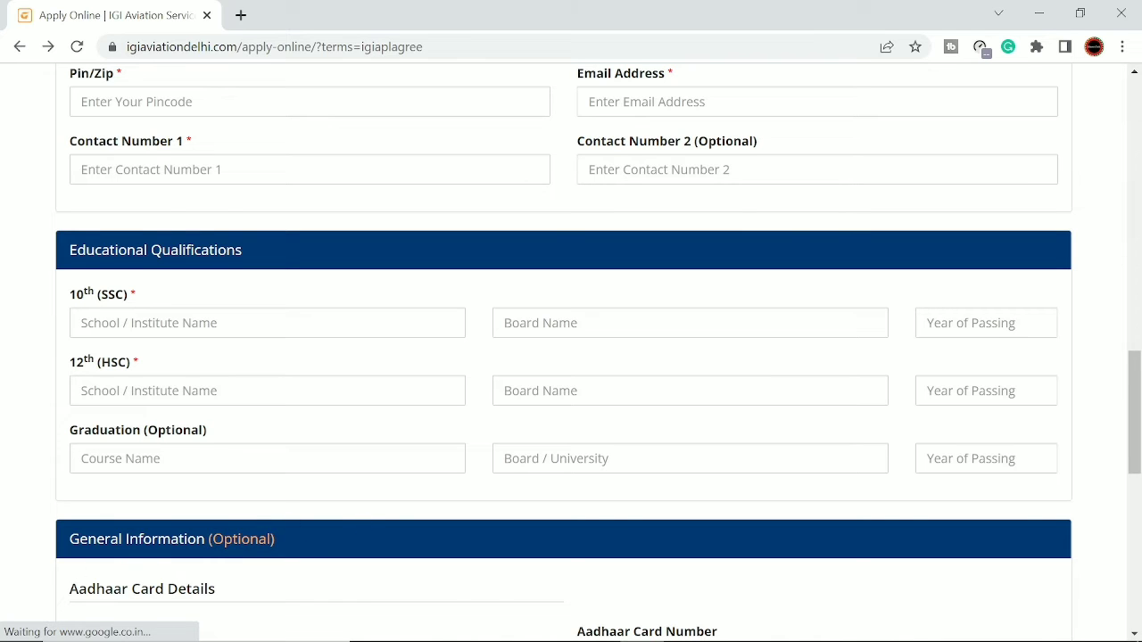
pyautogui.scroll(-2, 116, 561)
pyautogui.scroll(-3, 127, 499)
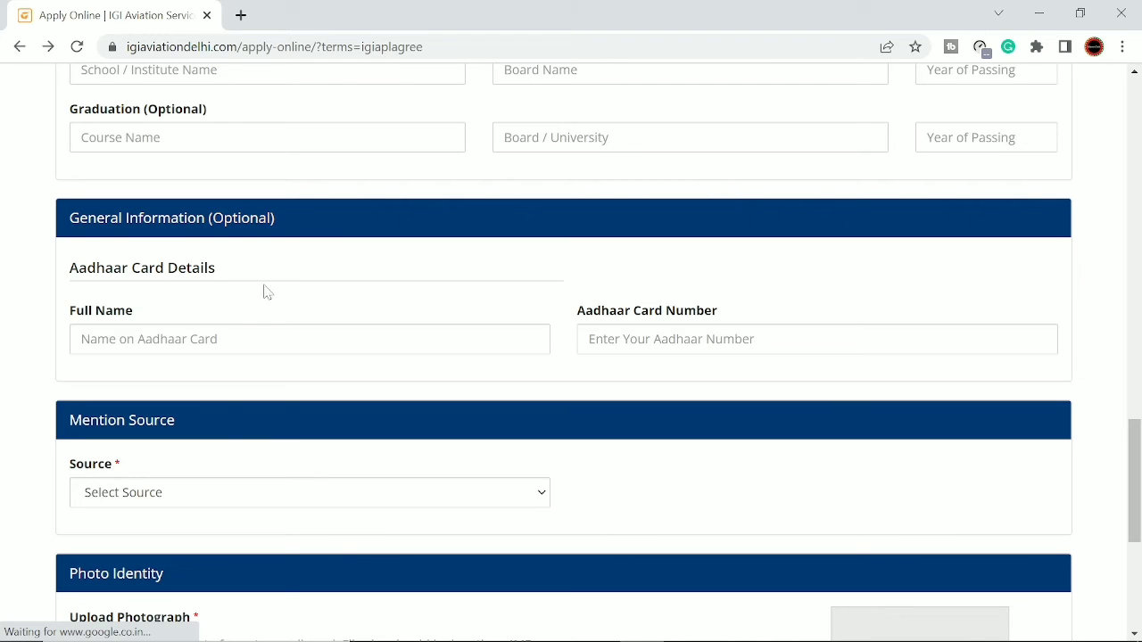
pyautogui.moveTo(208, 218); pyautogui.dragTo(276, 227)
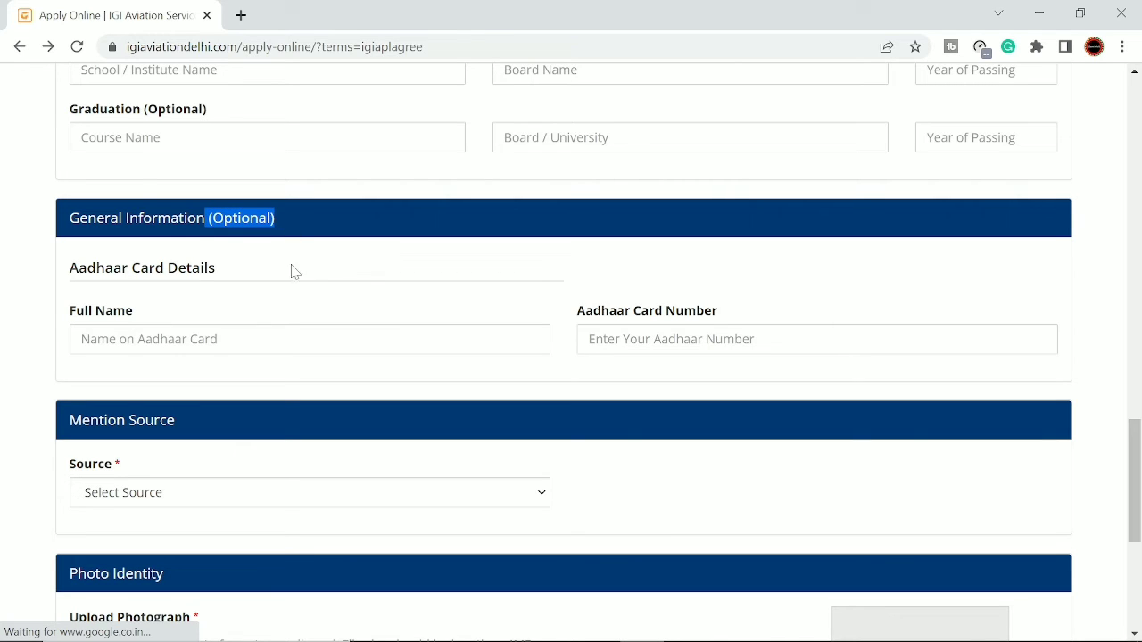
pyautogui.scroll(-1, 293, 267)
pyautogui.scroll(-1, 122, 397)
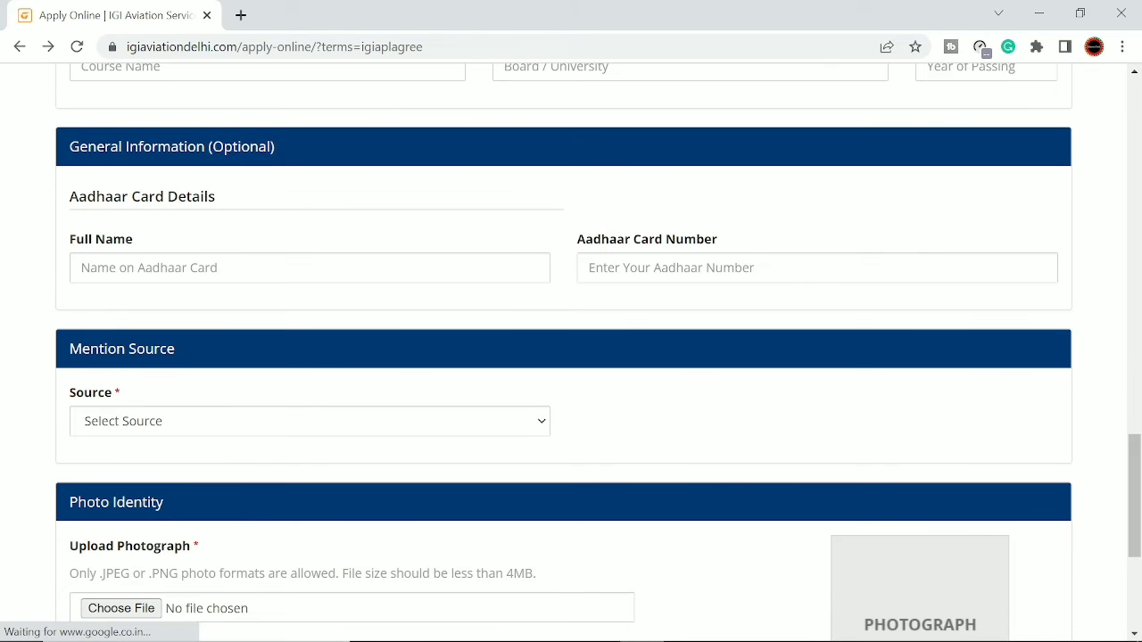
# Set the application's source to Print Media in the Mention Source section
pyautogui.click(181, 428)
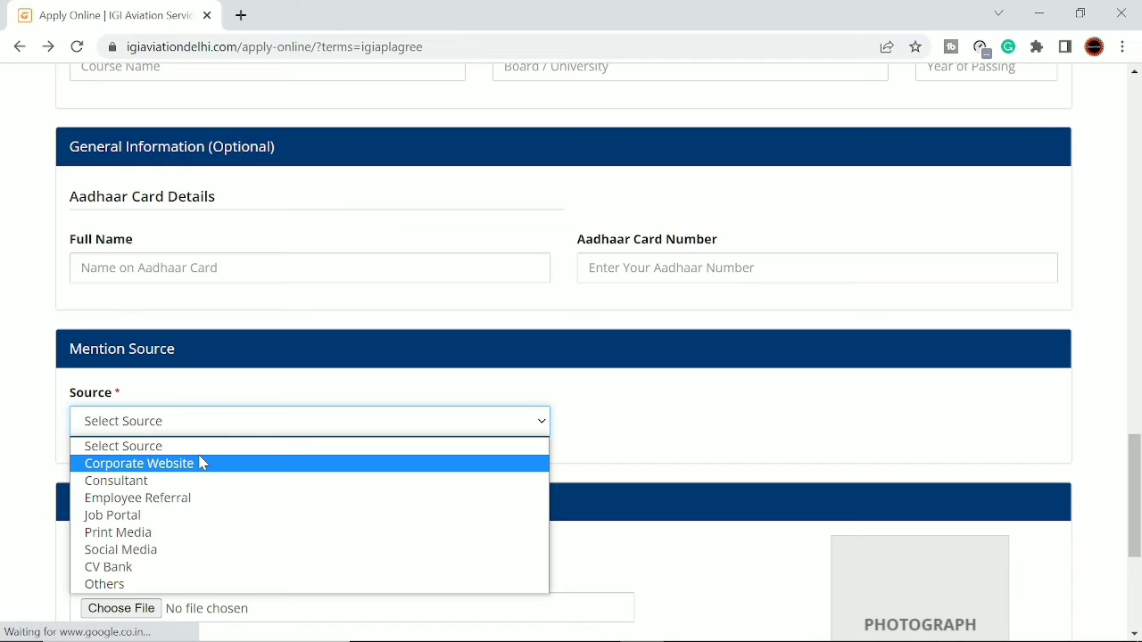
pyautogui.click(138, 517)
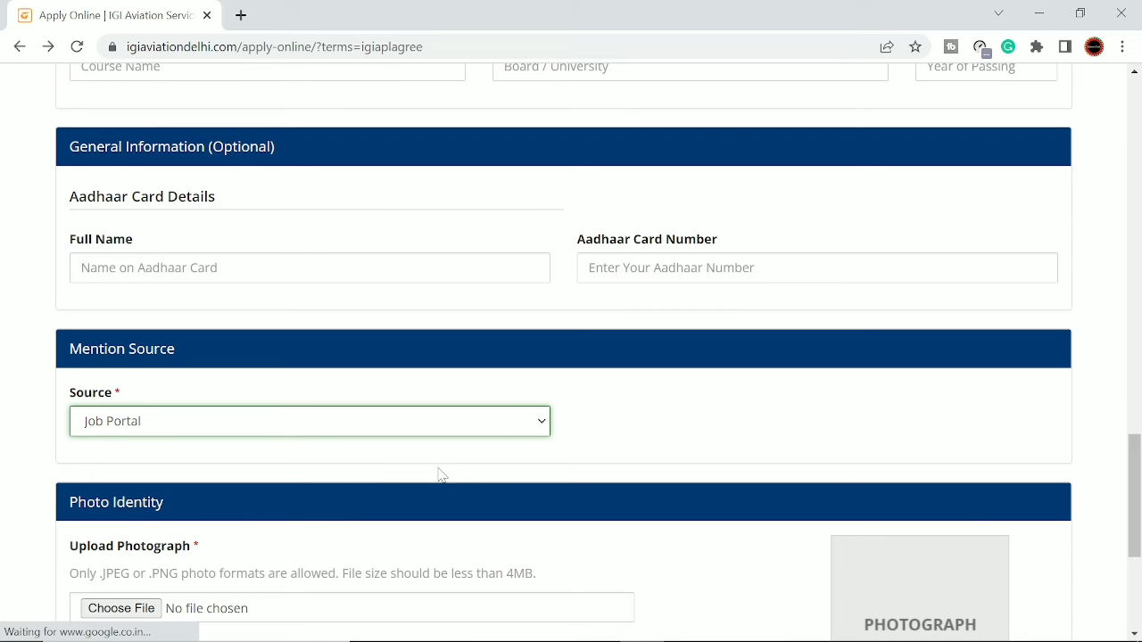
pyautogui.press('Down')
pyautogui.click(615, 421)
# Check the photograph's format and file size limits and upload PHOTO.jpg in the Photo Identity section
pyautogui.scroll(-3, 629, 424)
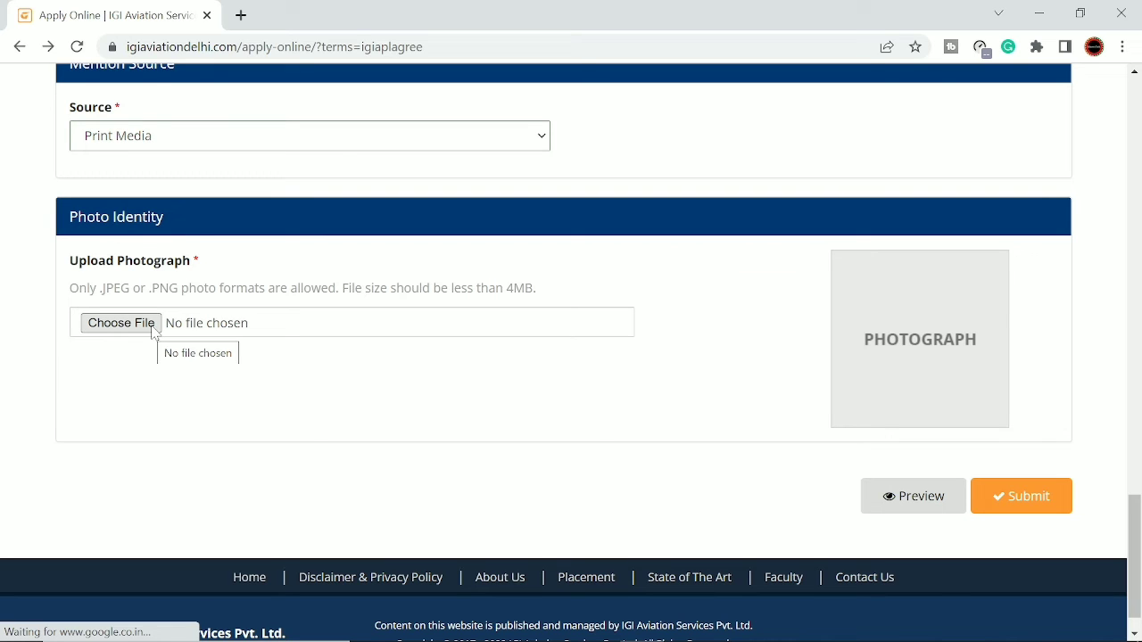
pyautogui.moveTo(466, 288); pyautogui.dragTo(541, 293)
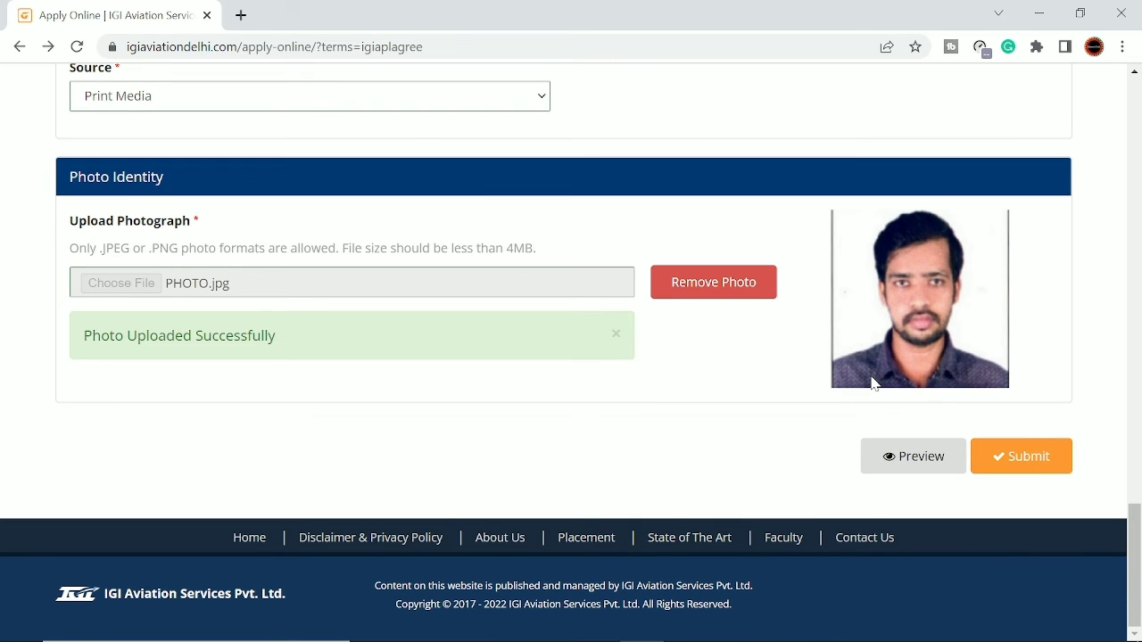
# Preview the completed application, close the preview and submit the form to proceed to the examination fee payment
pyautogui.click(919, 456)
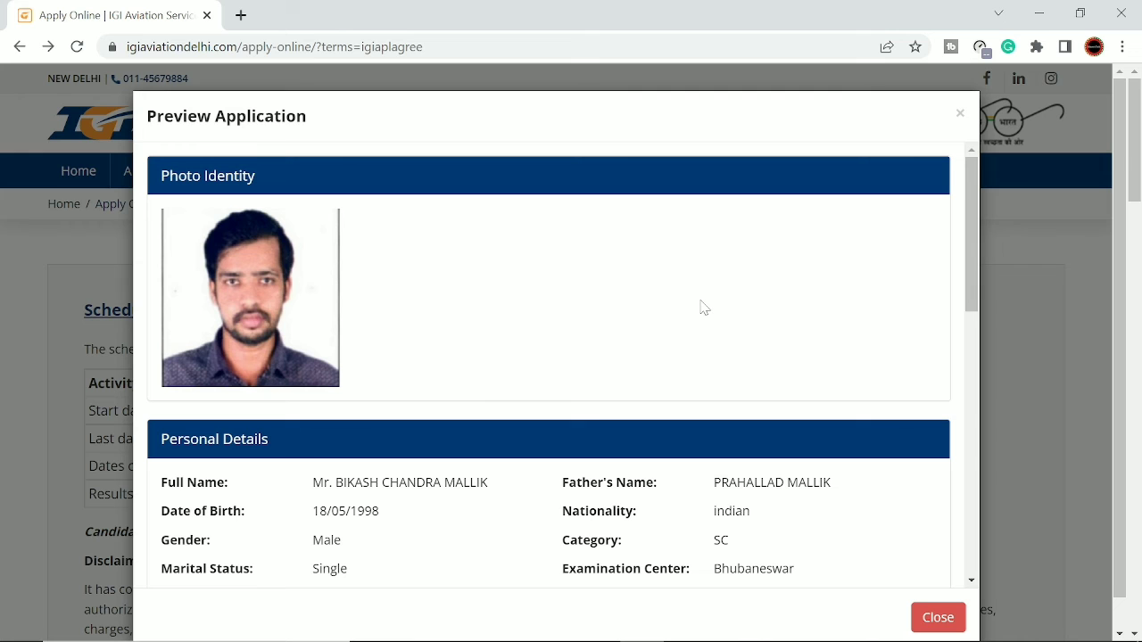
pyautogui.click(937, 625)
pyautogui.scroll(-15, 985, 586)
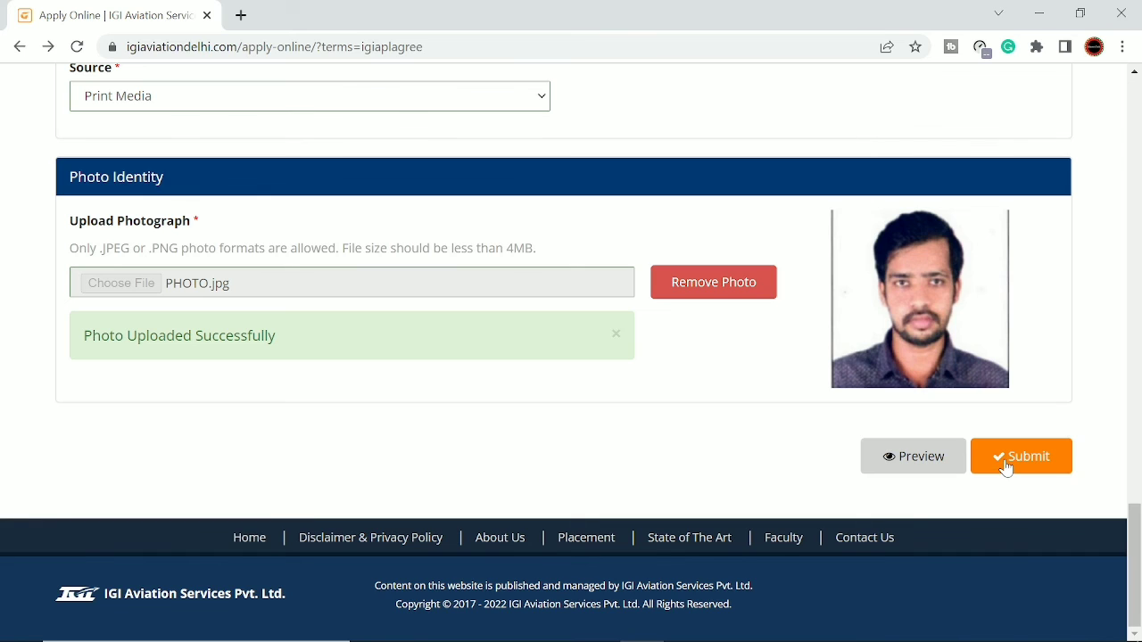
pyautogui.click(1006, 468)
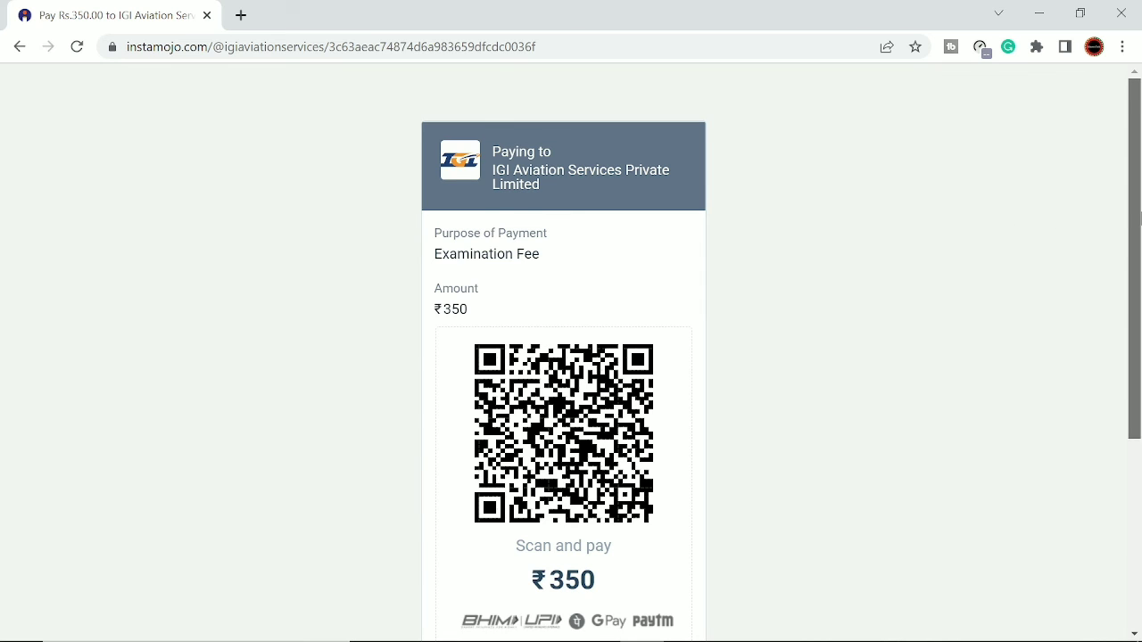
# Review the examination fee payment page and expand the additional payment options beyond UPI
pyautogui.moveTo(1133, 222); pyautogui.dragTo(1138, 263)
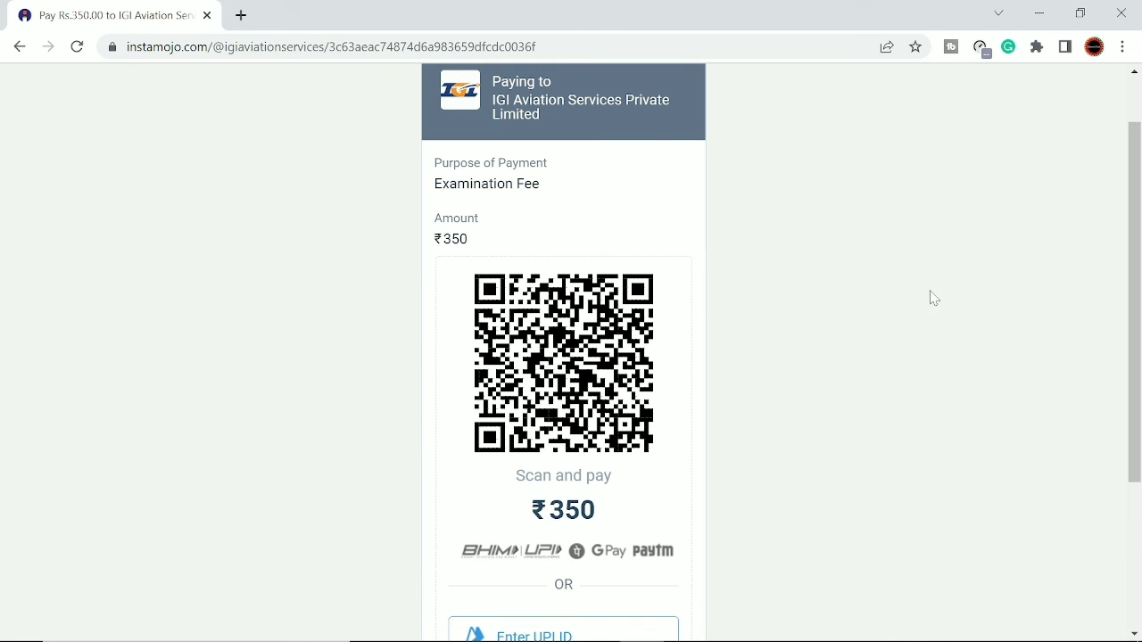
pyautogui.moveTo(1138, 296); pyautogui.dragTo(1138, 441)
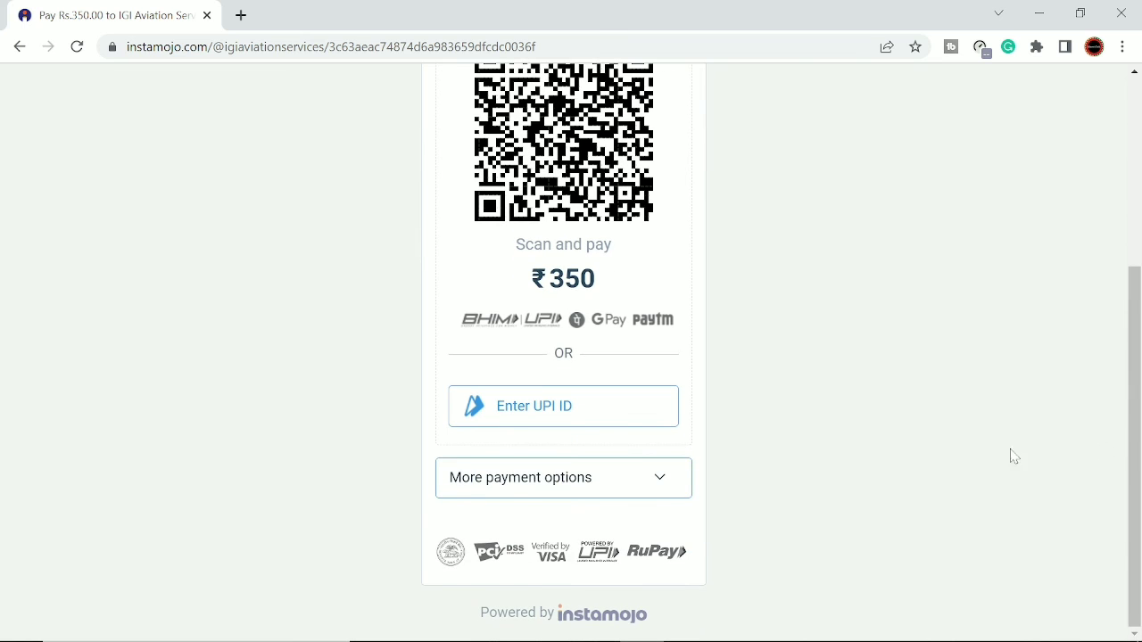
pyautogui.click(549, 487)
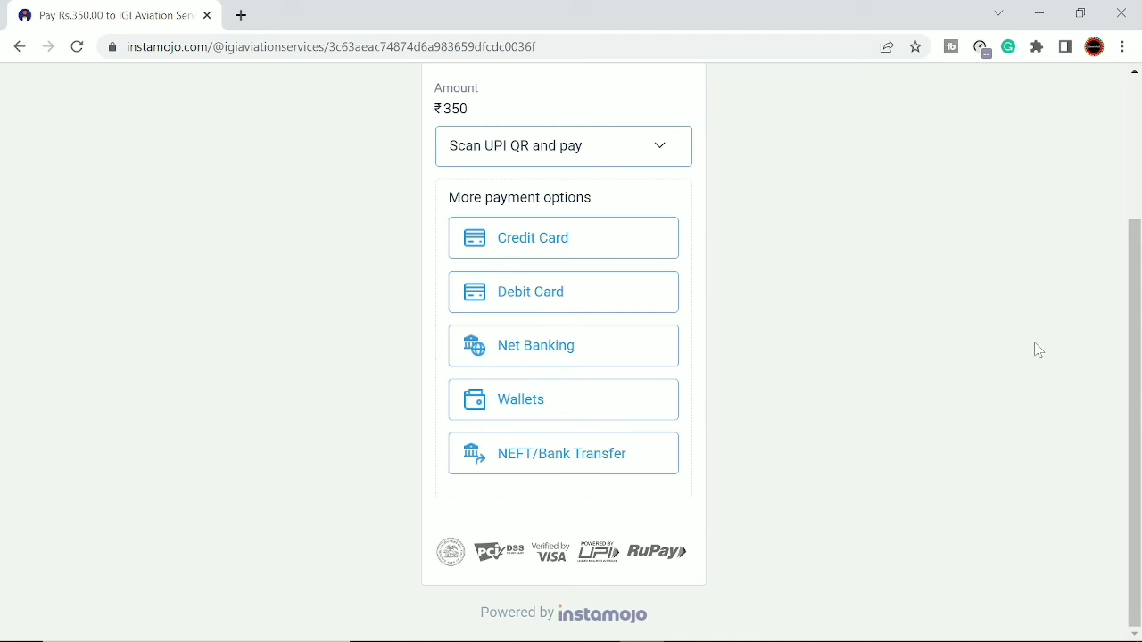
pyautogui.moveTo(1135, 293)
pyautogui.mouseDown()
pyautogui.moveTo(1138, 152)
pyautogui.moveTo(1140, 311)
pyautogui.mouseUp()
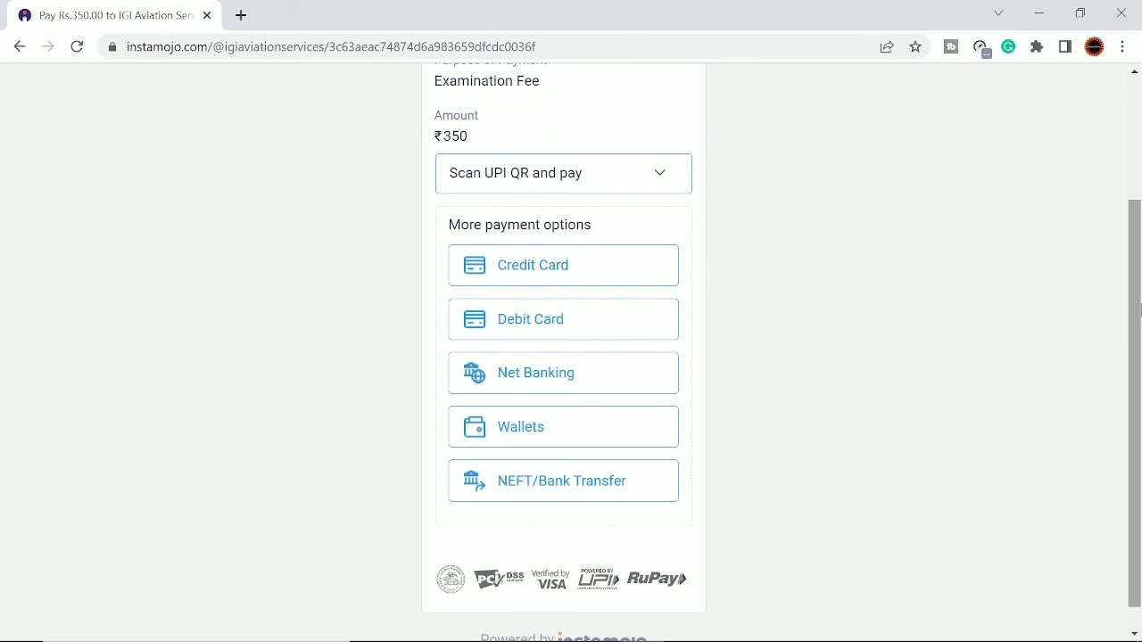